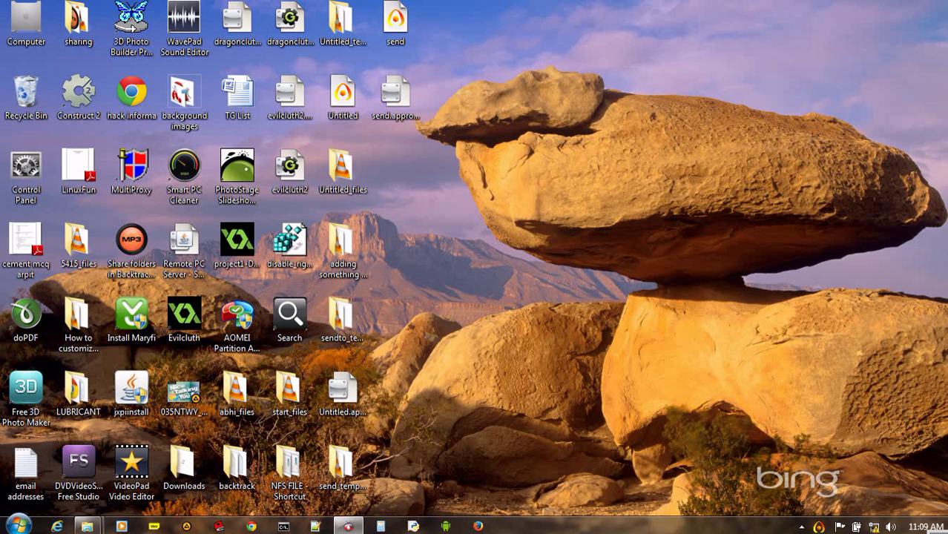
- Bring up the TG List file's context menu, then dismiss it without sending anything
right_click(238, 92)
mouse_move(380, 397)
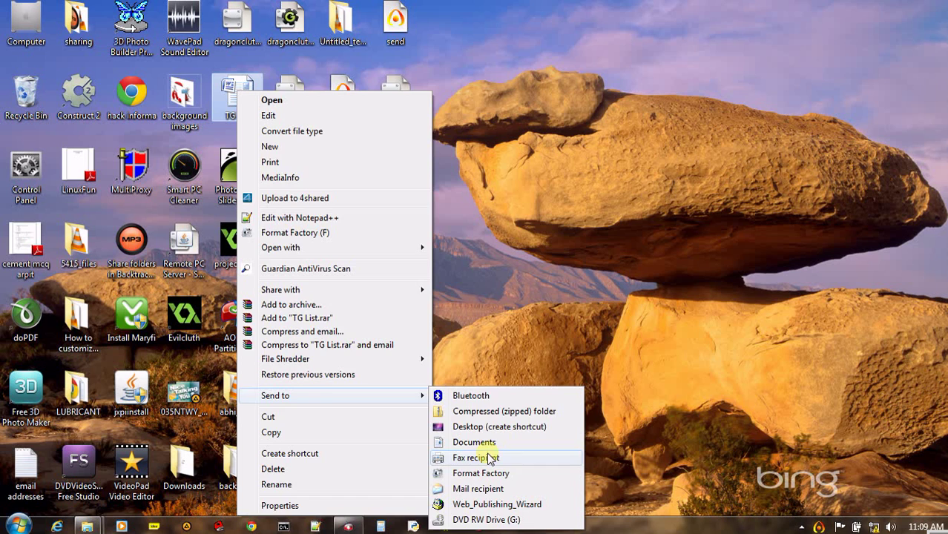
left_click(517, 313)
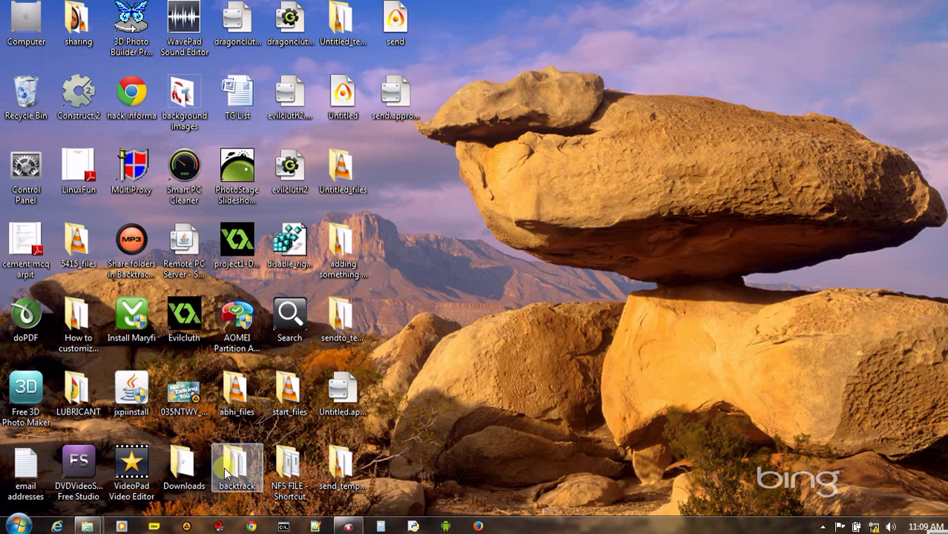
- Search shell:sendto from the Start menu to open the SendTo folder
left_click(30, 525)
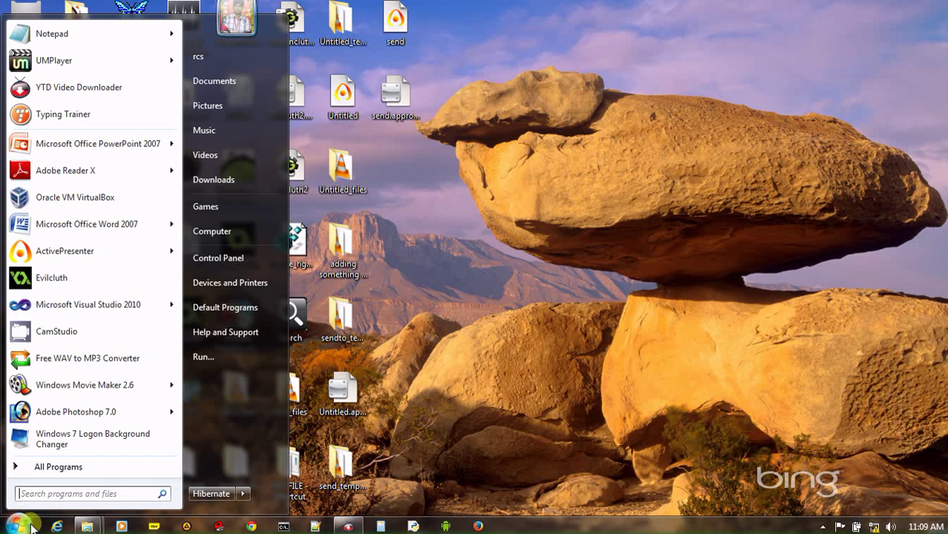
type("s")
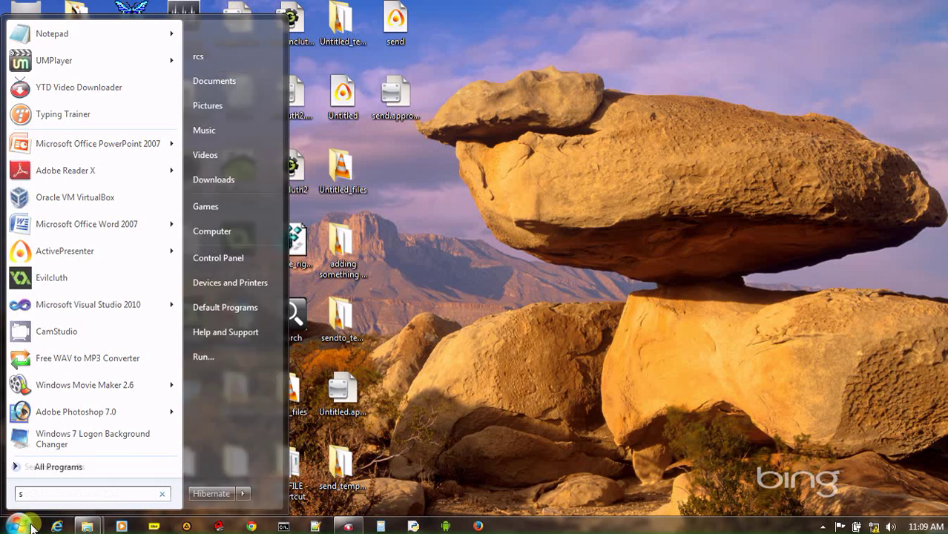
type("hell")
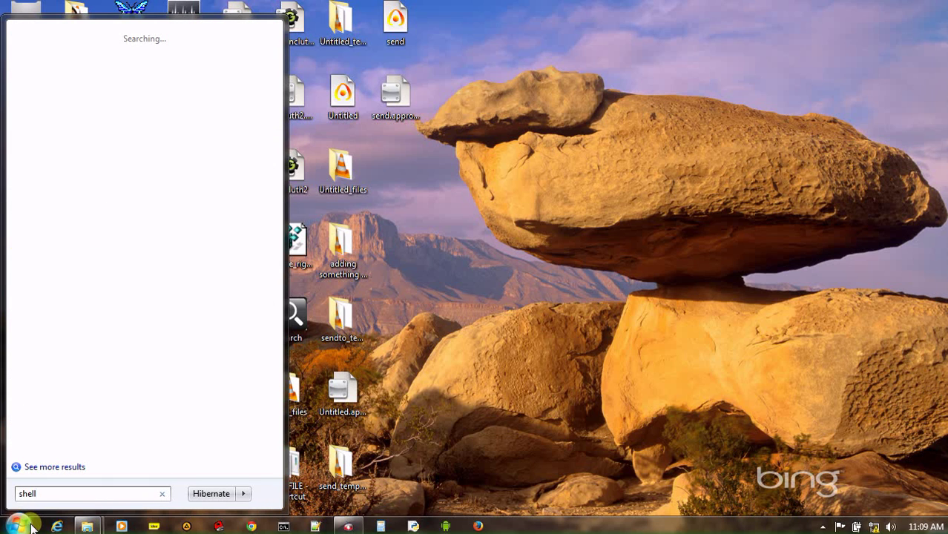
type(":sendto")
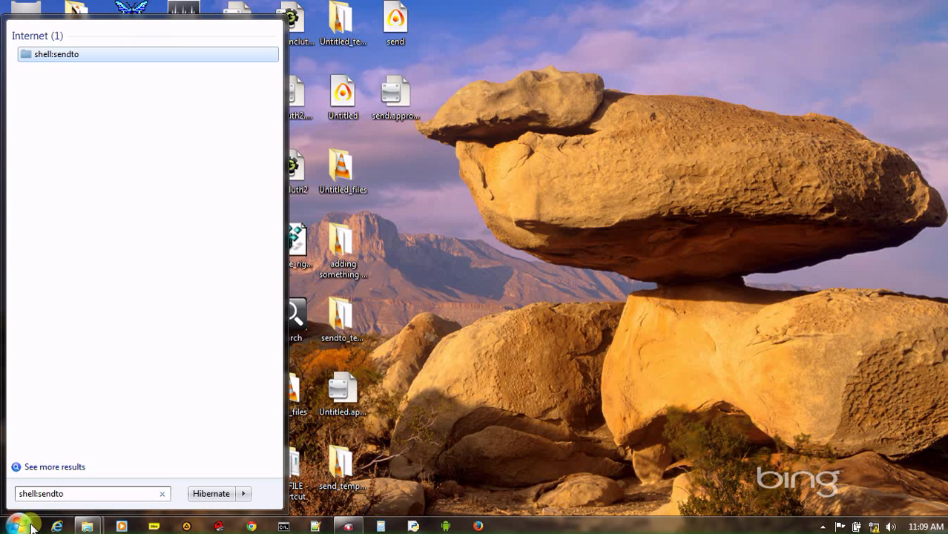
key("Return")
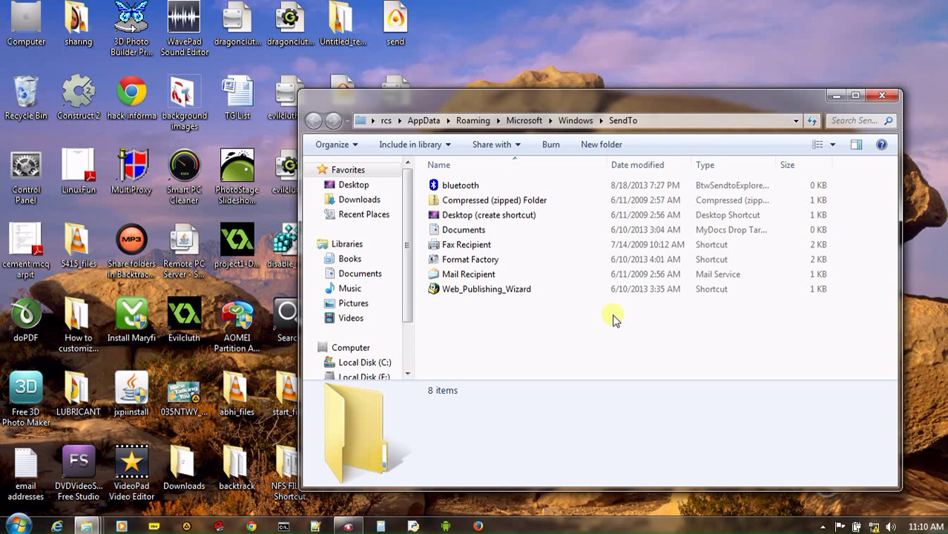
- Start a new shortcut in the SendTo folder from its New > Shortcut menu
right_click(613, 319)
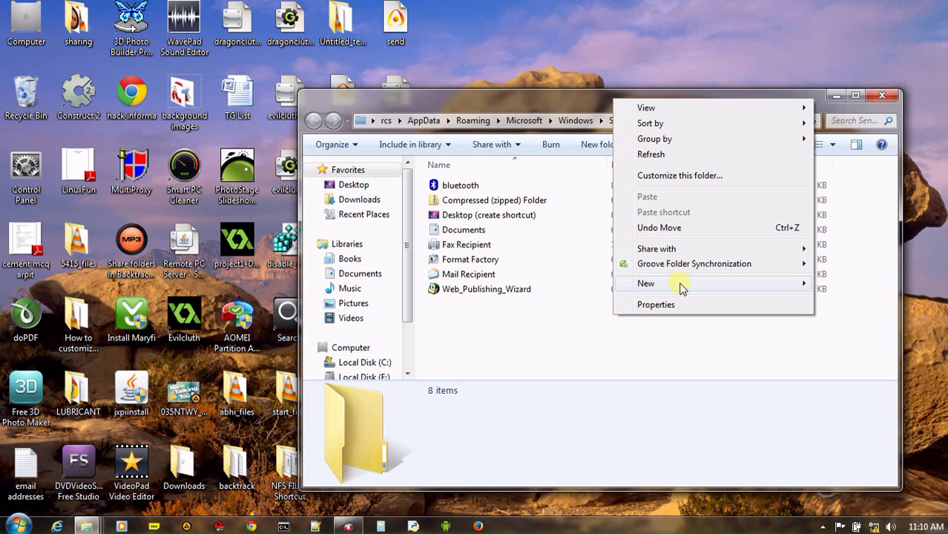
mouse_move(677, 282)
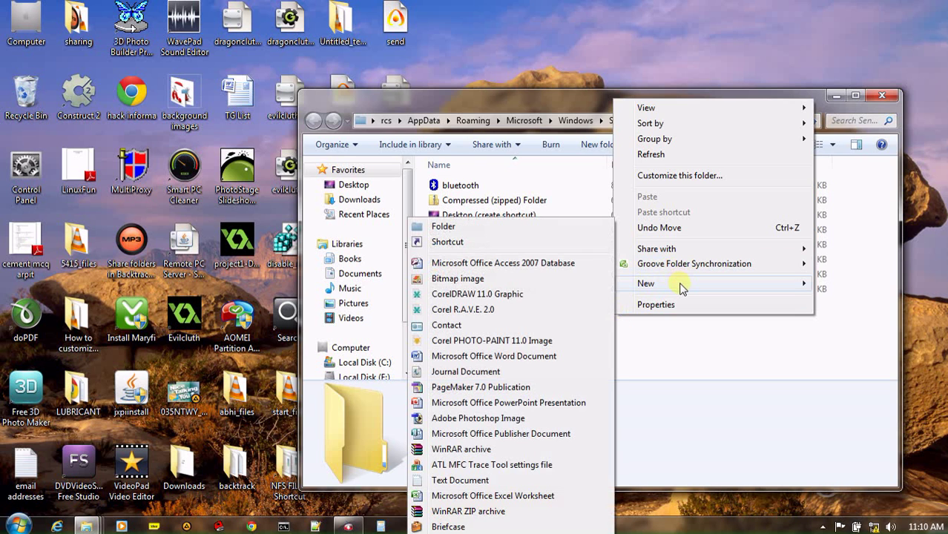
left_click(555, 243)
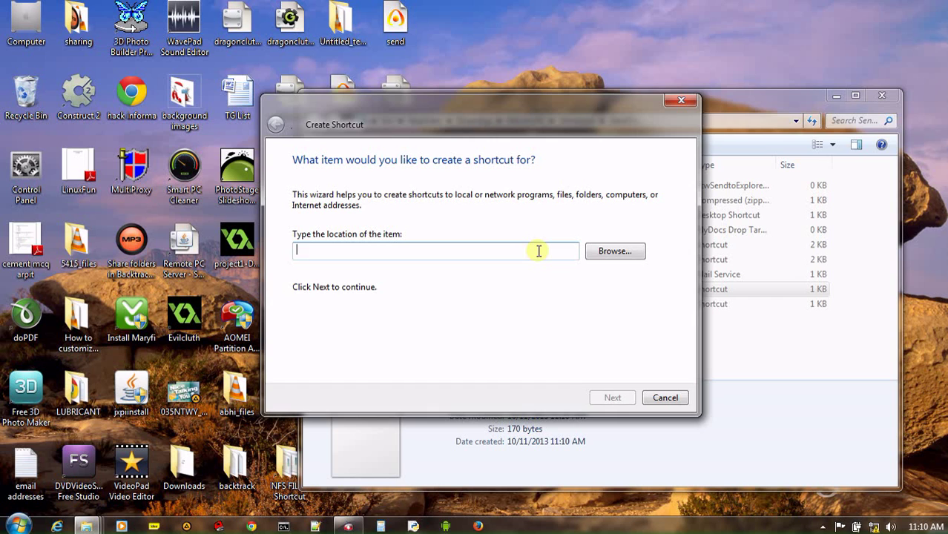
- Browse the folder tree through Computer and Local Disk (C:) to Windows\System32
left_click(605, 251)
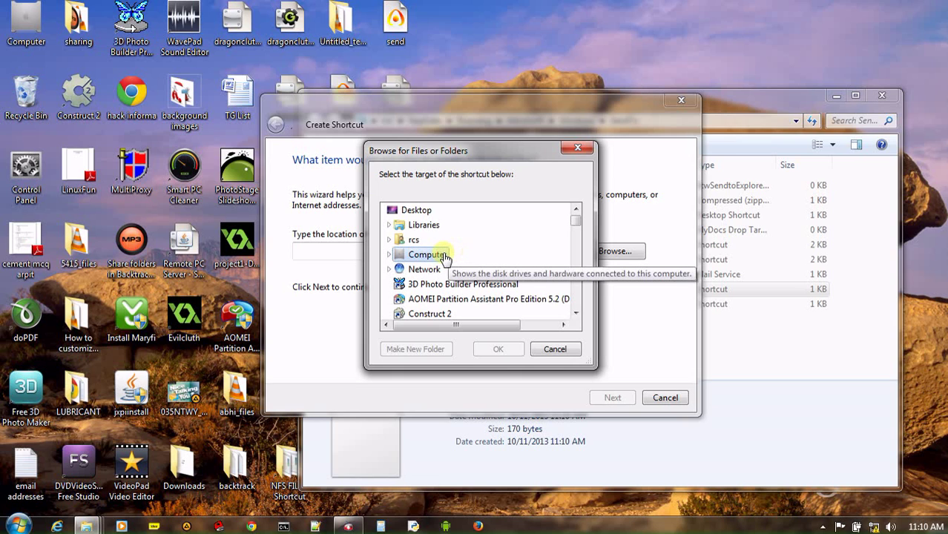
double_click(444, 256)
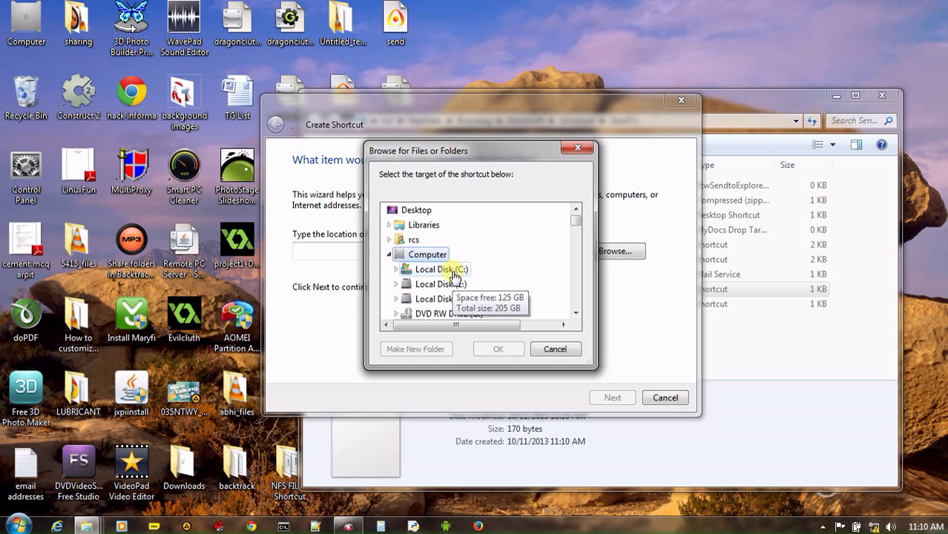
double_click(453, 271)
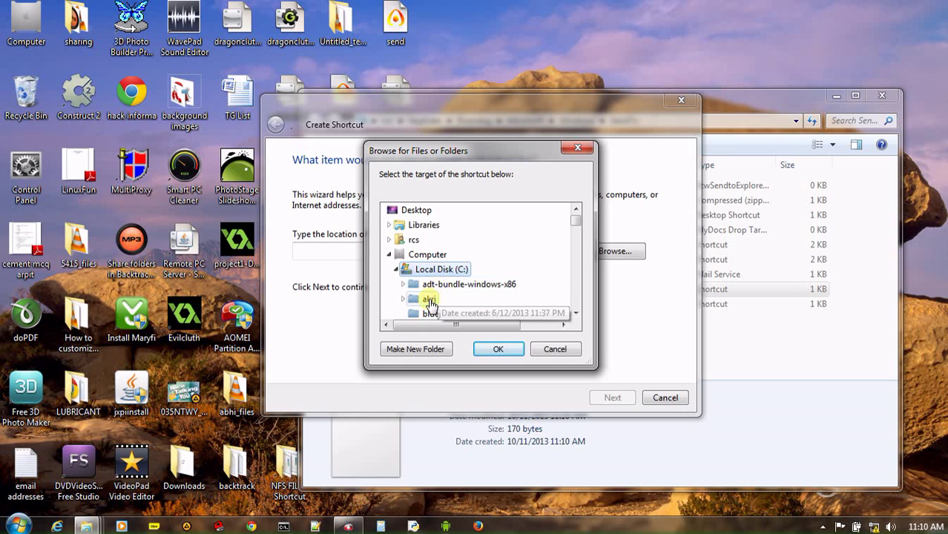
scroll(431, 305, "down", 10)
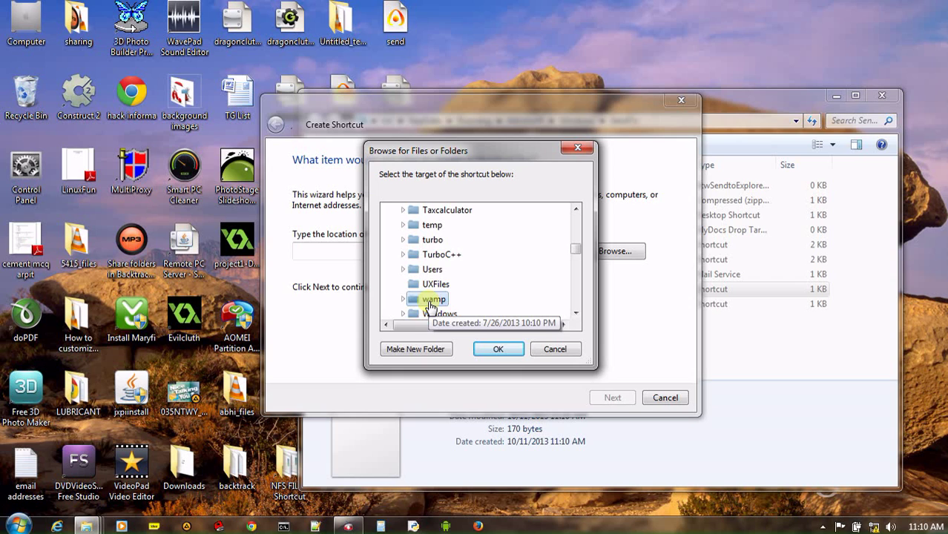
scroll(431, 306, "down", 1)
double_click(430, 305)
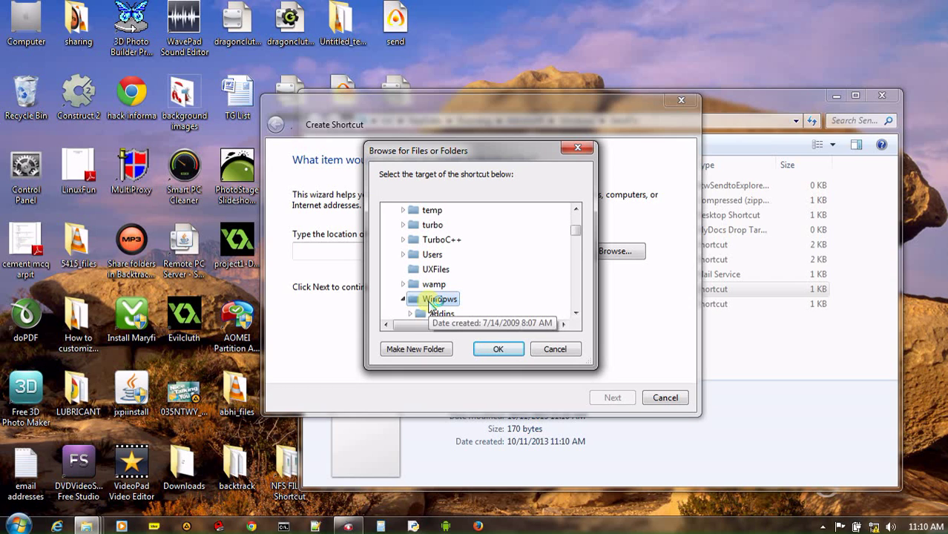
scroll(430, 306, "down", 10)
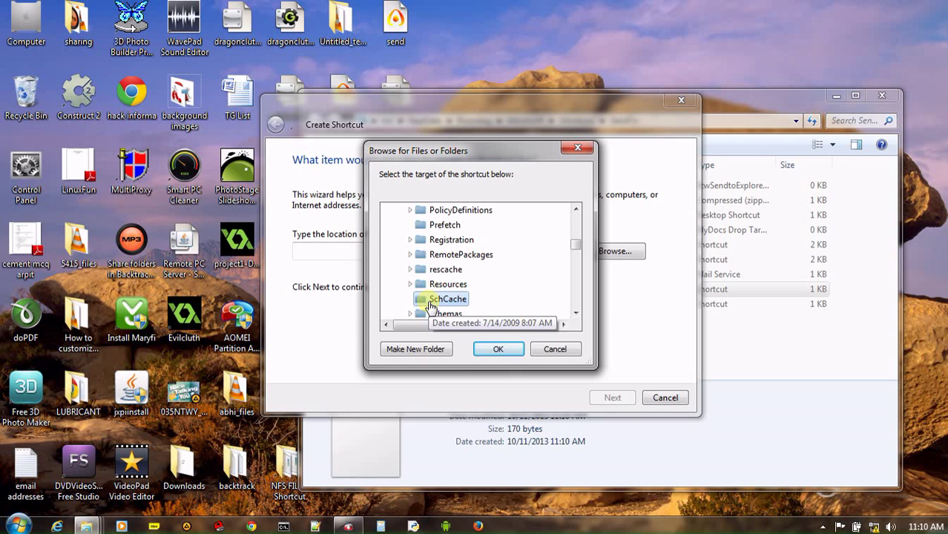
scroll(431, 305, "down", 5)
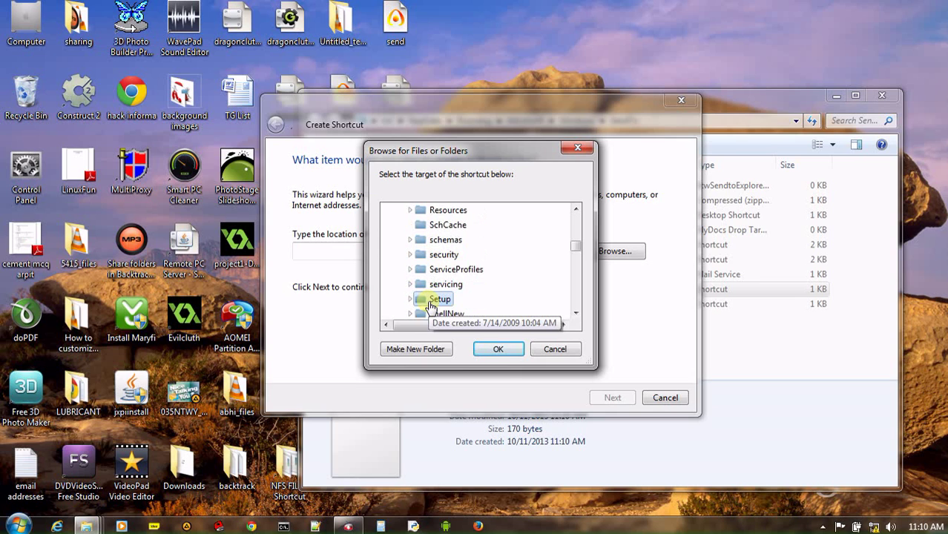
scroll(430, 305, "down", 5)
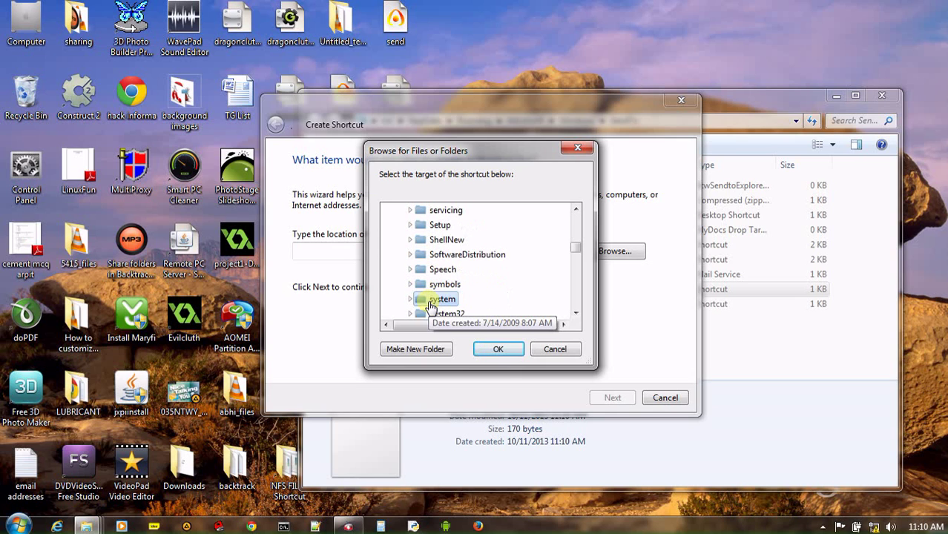
scroll(431, 306, "down", 1)
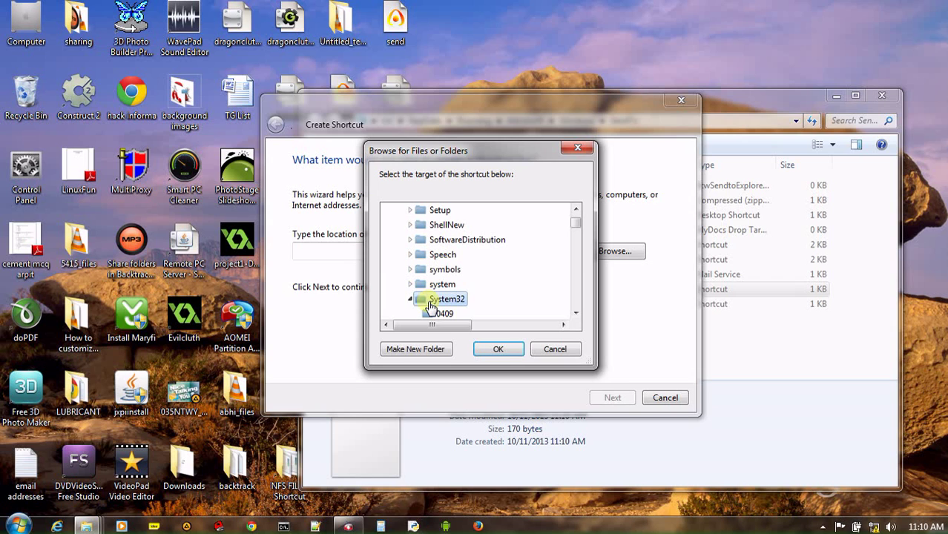
left_click(430, 304)
- Move down the System32 file list and select notepad as the shortcut target
left_click(576, 316)
left_click_drag(576, 315, 576, 315)
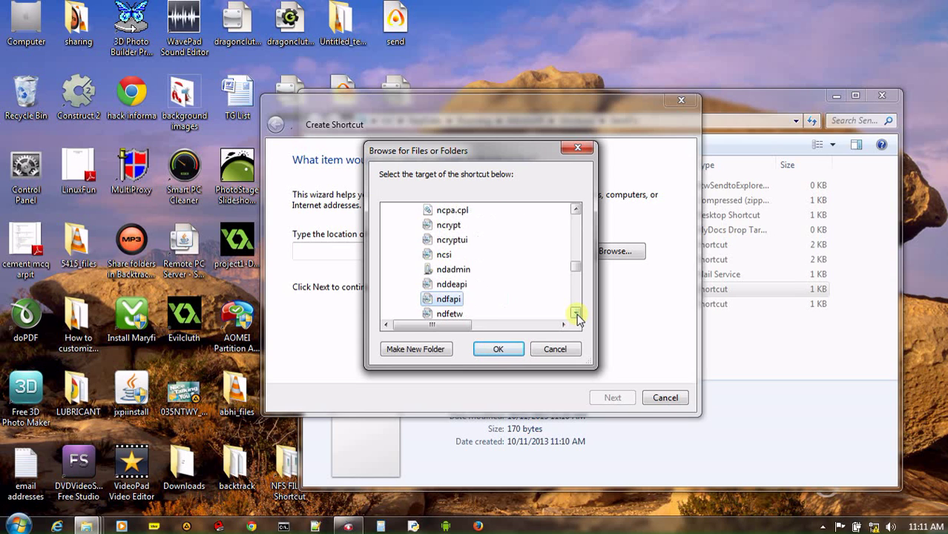
key("Down")
key("Down")
key("Down")
key("Down")
key("Down")
key("Down")
key("Down")
key("Down")
key("Down")
key("Down")
key("Down")
key("Down")
key("Down")
key("Down")
key("Down")
key("Down")
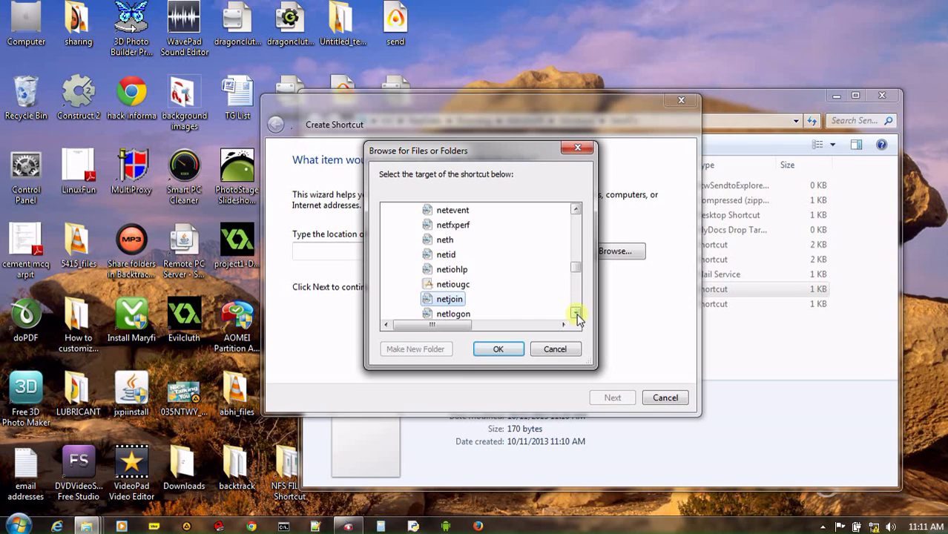
key("Down")
key("Down")
key("Down")
key("Down")
key("Down")
key("Down")
key("Down")
key("Down")
key("Down")
key("Down")
key("Down")
key("Down")
key("Down")
key("Down")
key("Down")
key("Down")
key("Down")
key("Down")
key("Down")
key("Down")
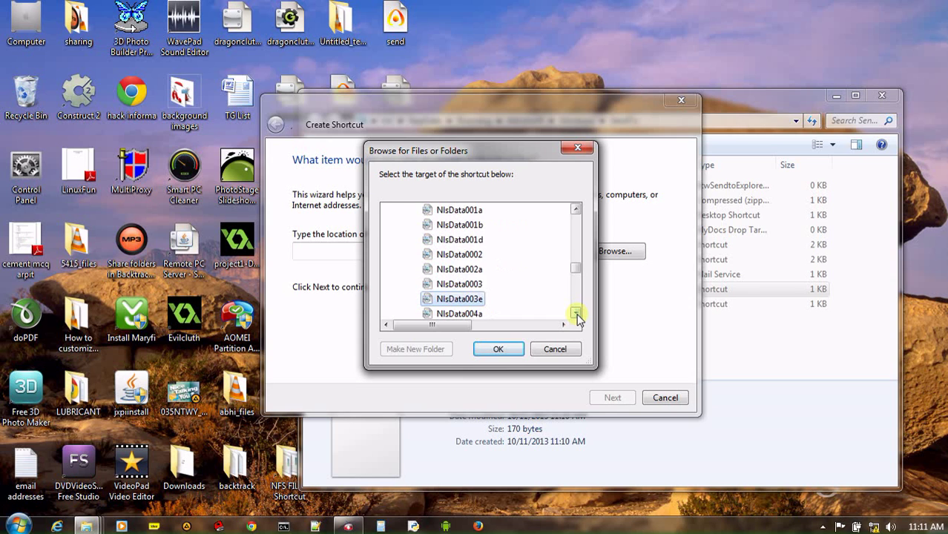
key("Down")
key("Down")
key("Down")
key("Down")
key("Down")
key("Down")
key("Down")
key("Down")
key("Down")
key("Down")
key("Down")
key("Down")
key("Down")
key("Down")
key("Down")
key("Down")
key("Down")
key("Down")
key("Down")
key("Down")
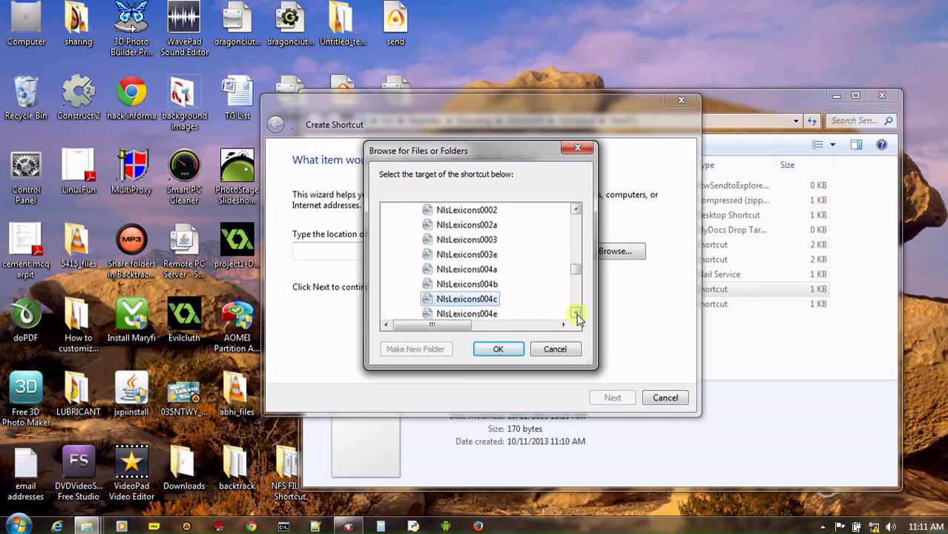
key("Down")
key("Down")
key("Down")
key("Down")
key("Down")
key("Down")
key("Down")
key("Down")
key("Down")
key("Down")
key("Down")
key("Down")
key("Down")
key("Down")
key("Down")
key("Down")
key("Down")
key("Down")
key("Down")
key("Down")
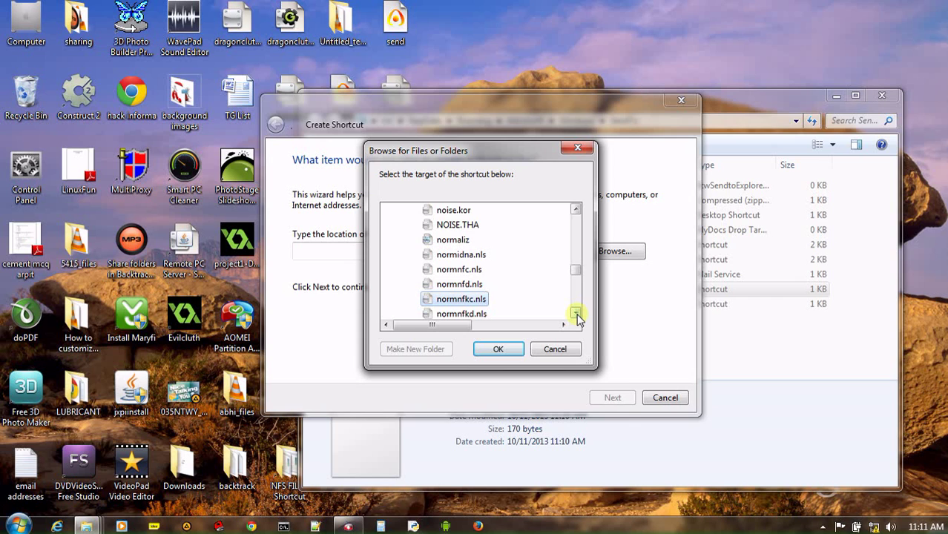
key("Down")
key("Down")
key("Down")
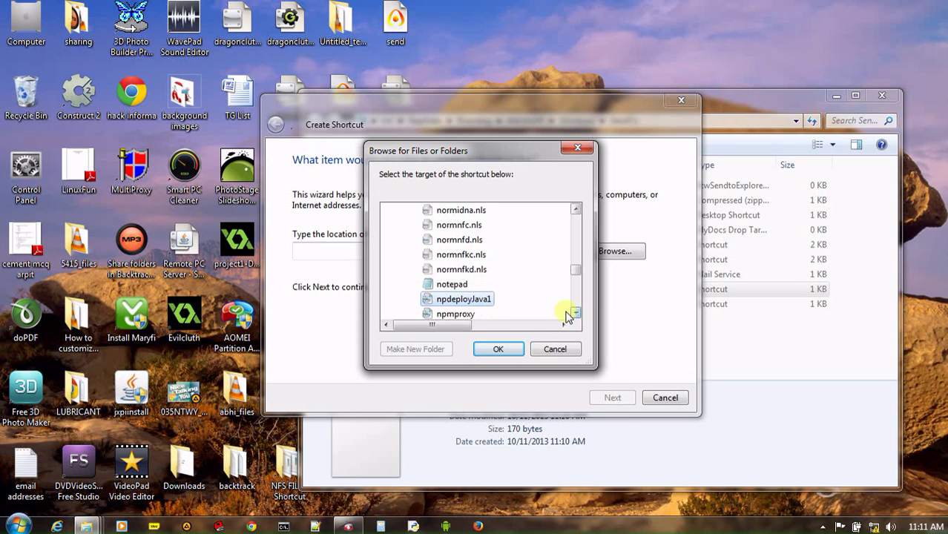
left_click(456, 285)
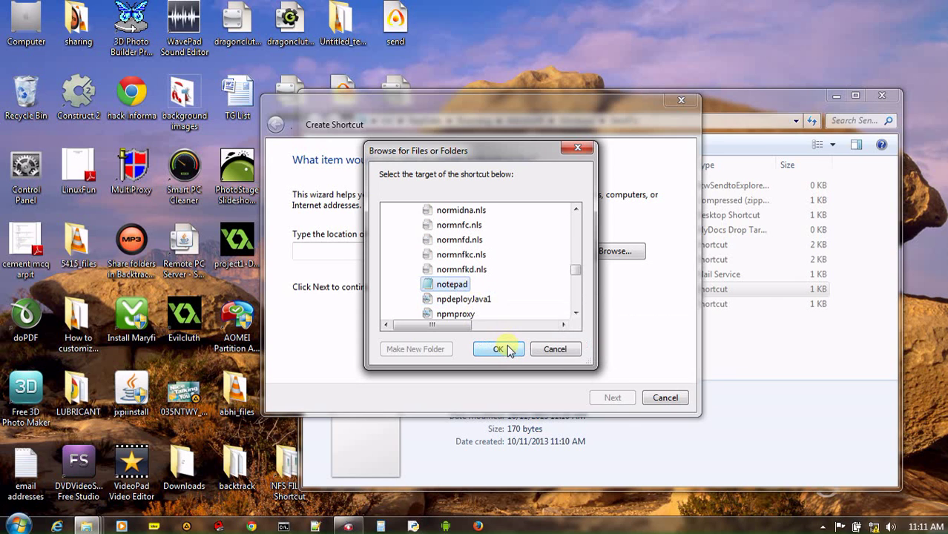
- Confirm notepad.exe, keep the name notepad, finish the shortcut, and close the SendTo window
left_click(499, 349)
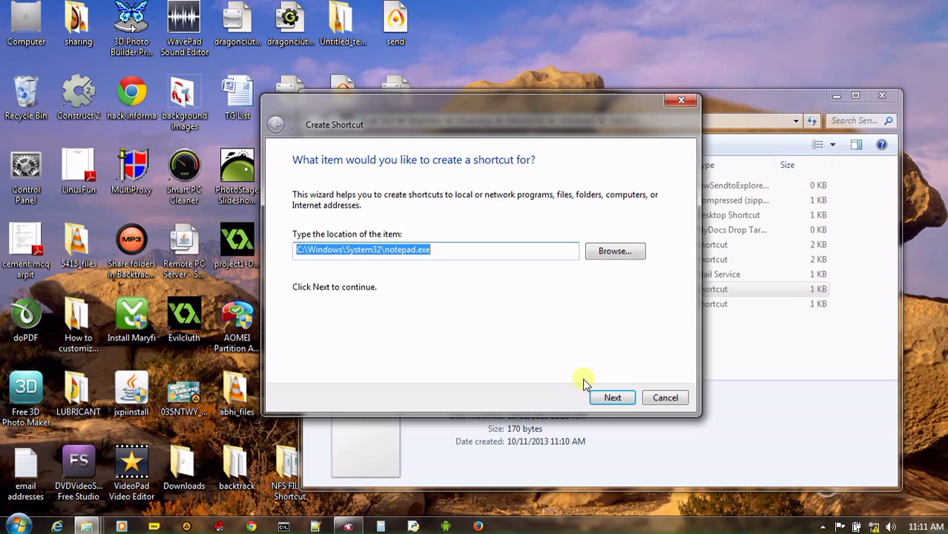
left_click(606, 399)
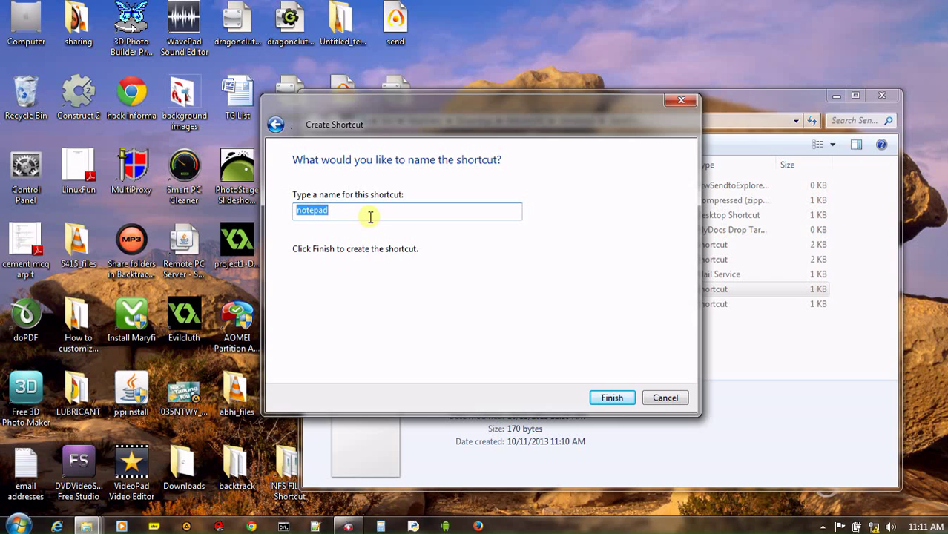
left_click(613, 401)
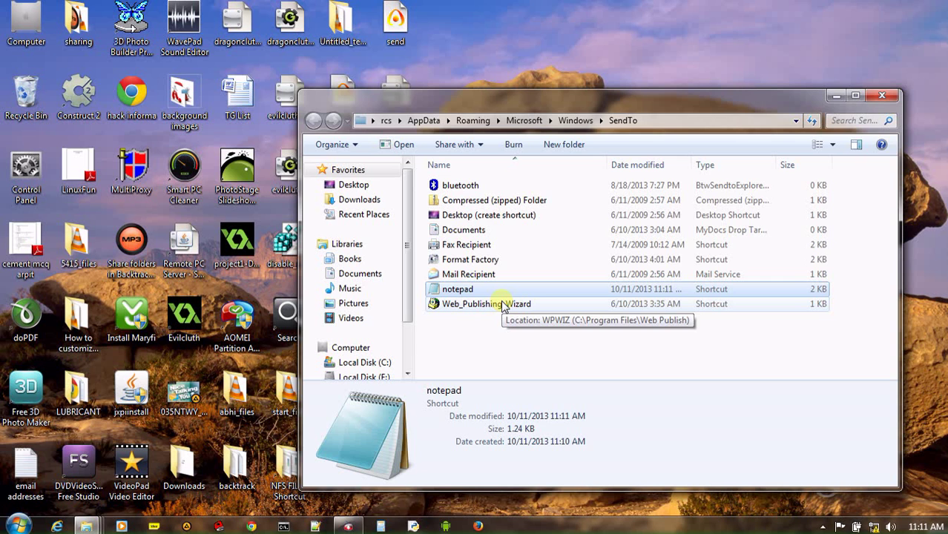
left_click(882, 95)
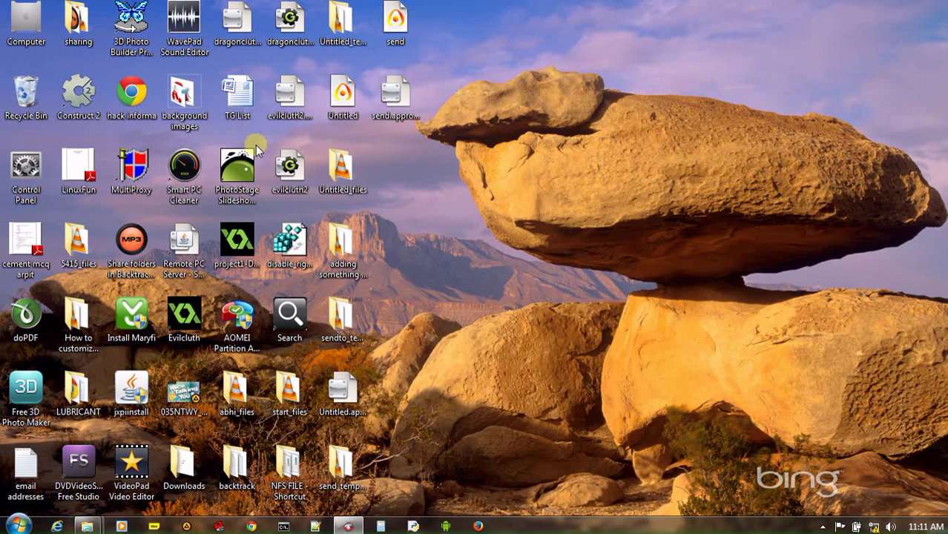
right_click(234, 93)
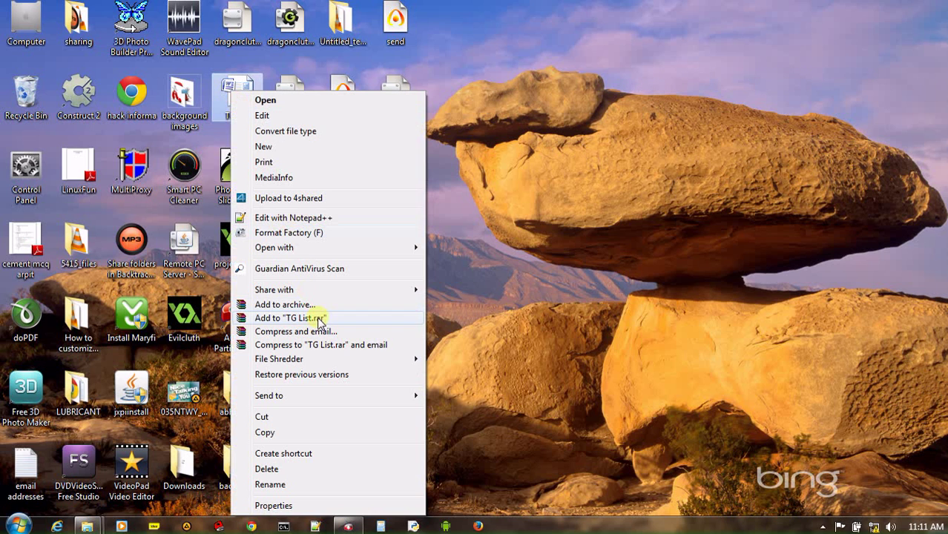
mouse_move(359, 399)
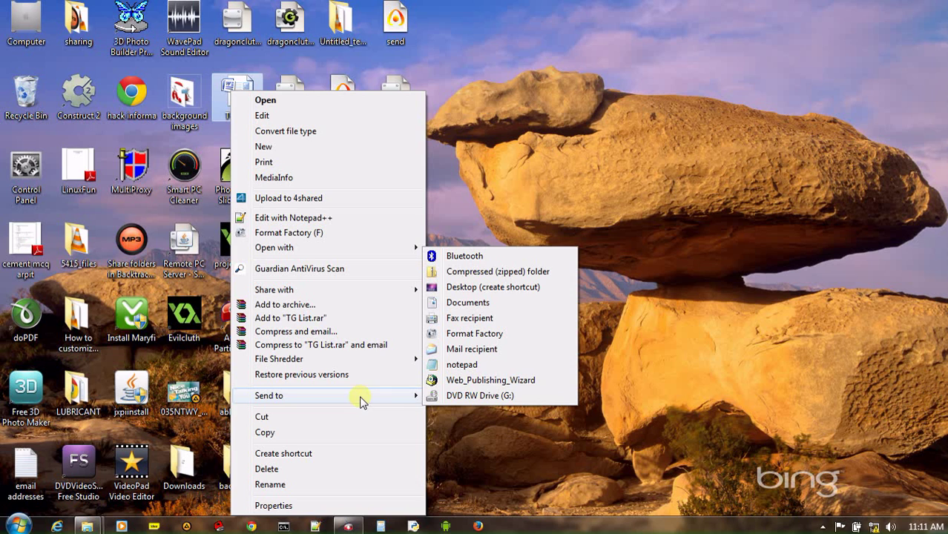
left_click(450, 366)
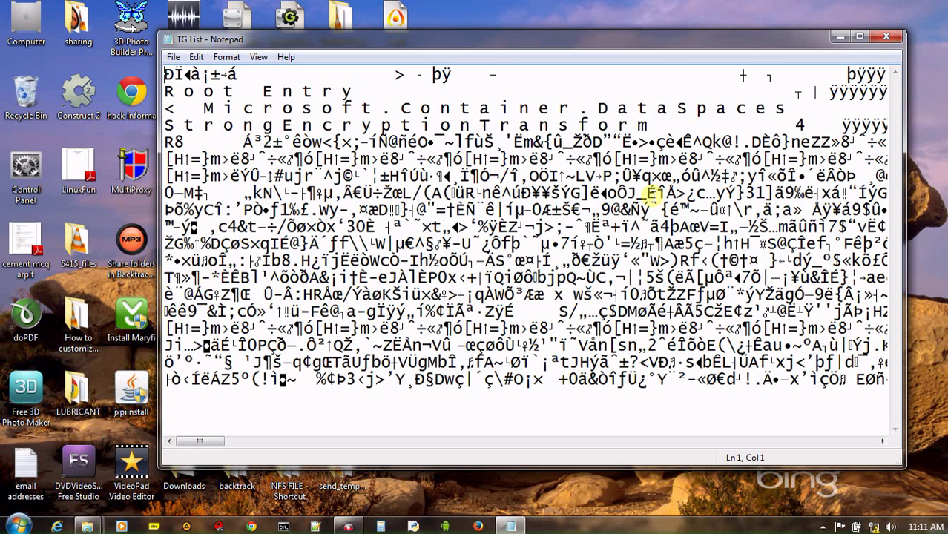
left_click(886, 37)
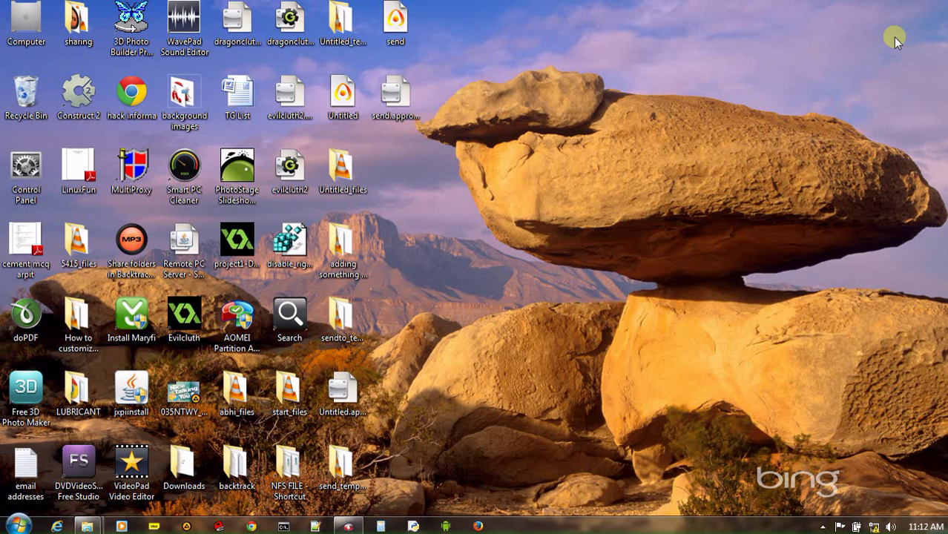
- Reopen the SendTo folder by searching shell:sendto from the Start menu
left_click(22, 524)
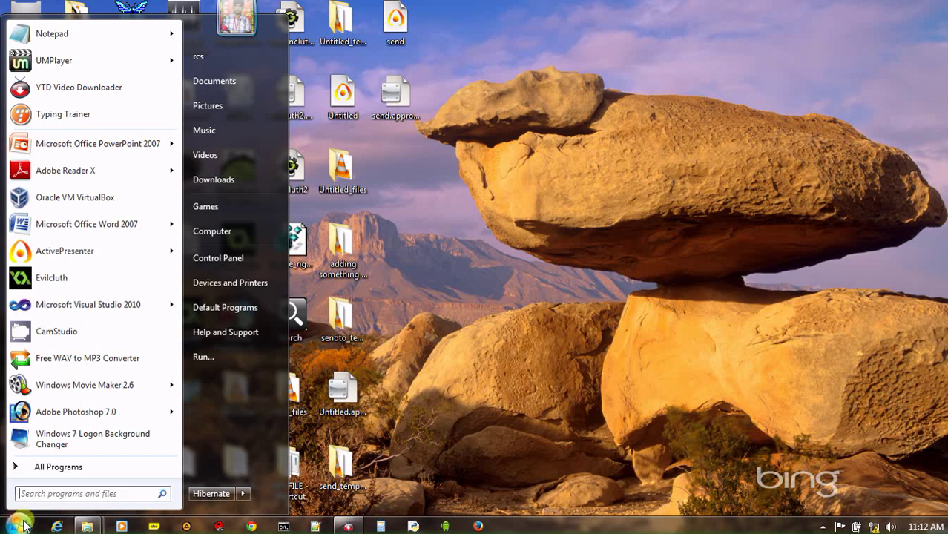
type("s")
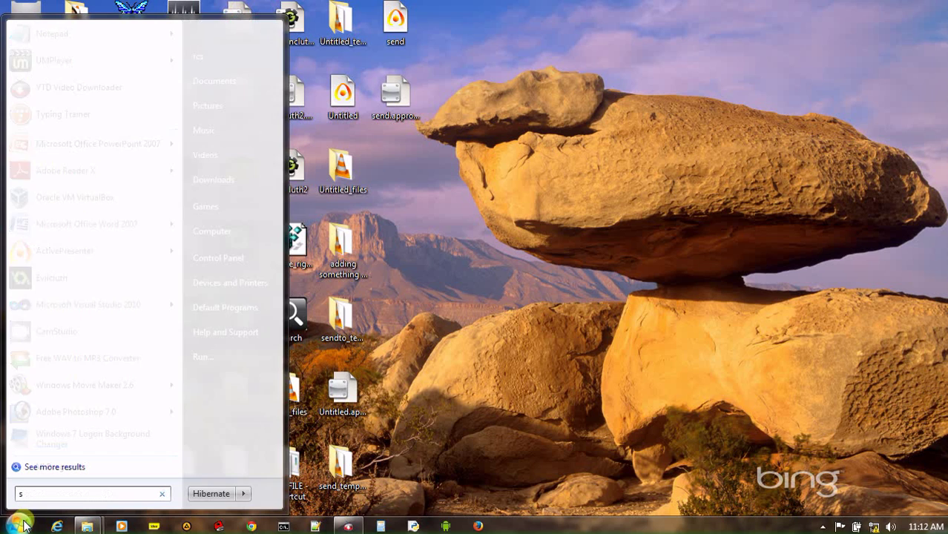
type("hell:")
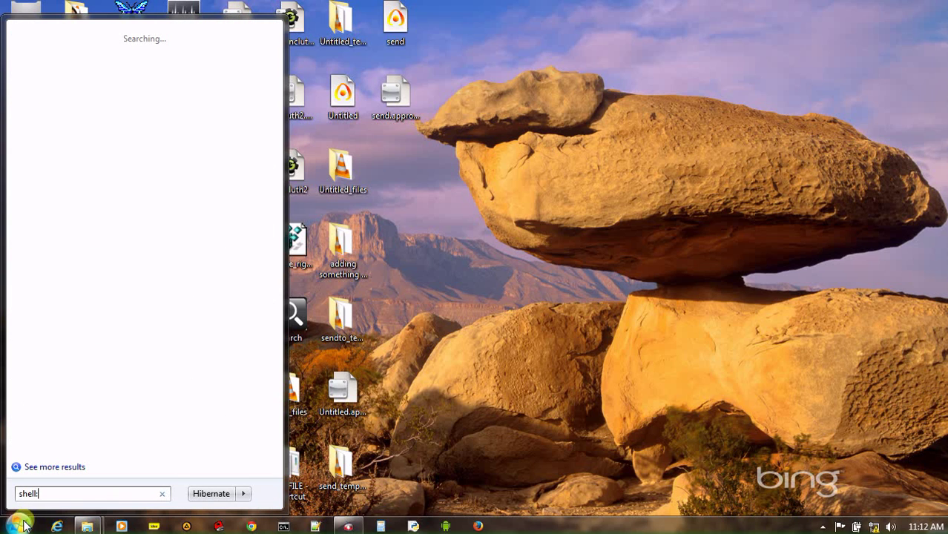
type("sendto")
key("Return")
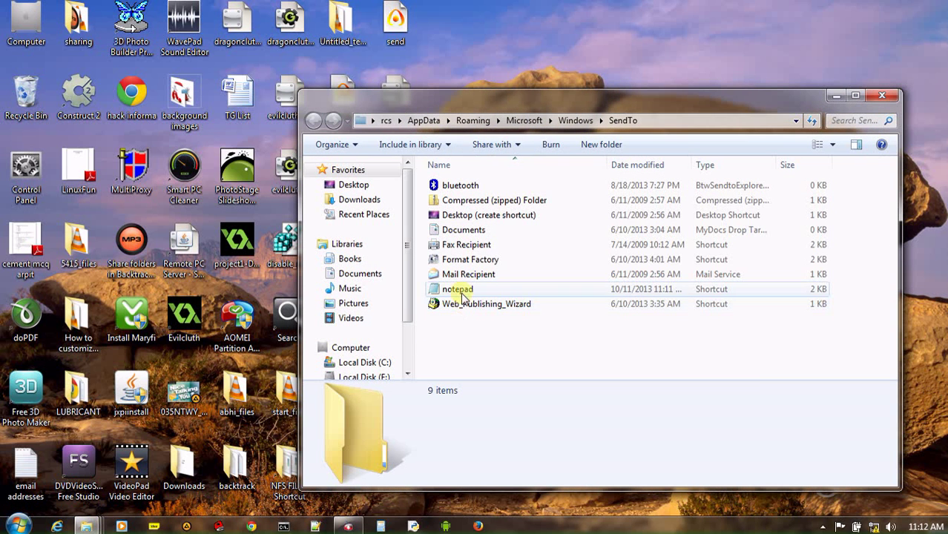
- Delete the notepad shortcut to the Recycle Bin and close the SendTo window
left_click(461, 292)
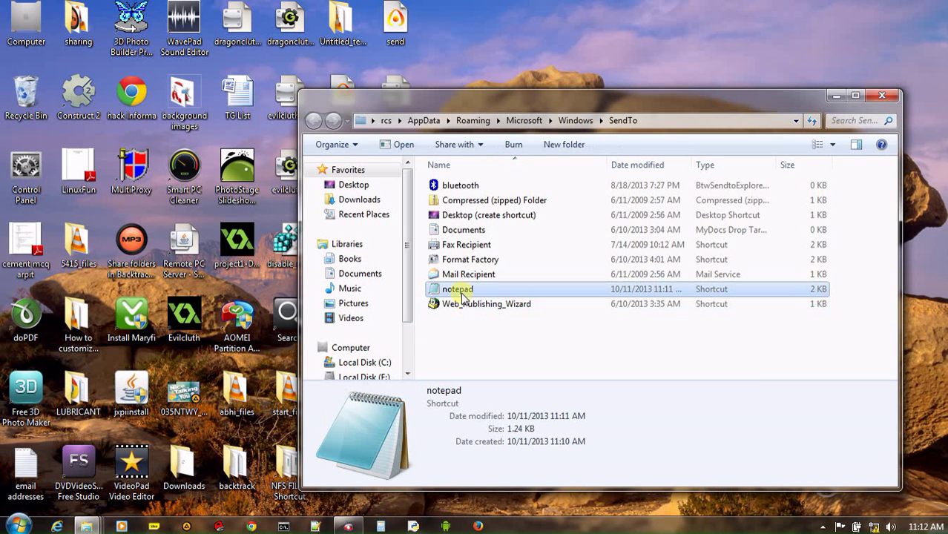
key("Delete")
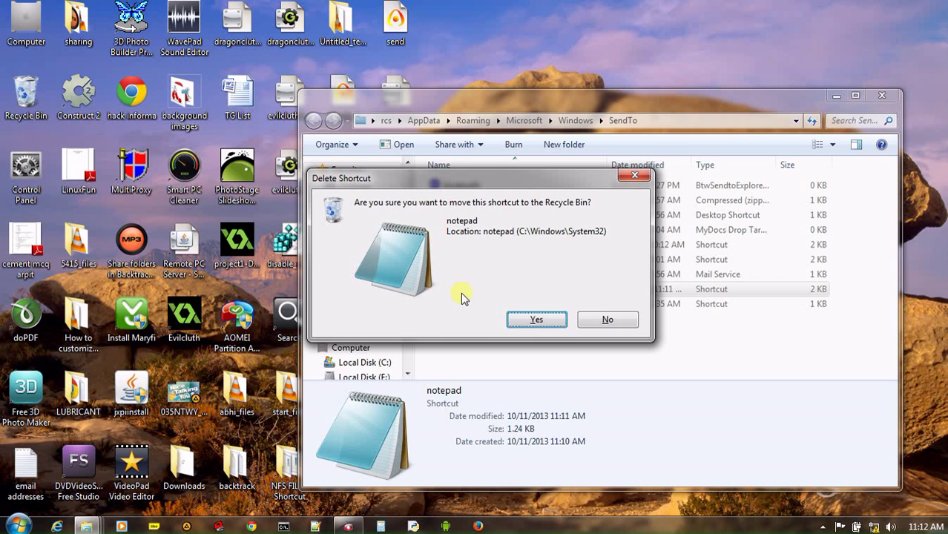
left_click(529, 320)
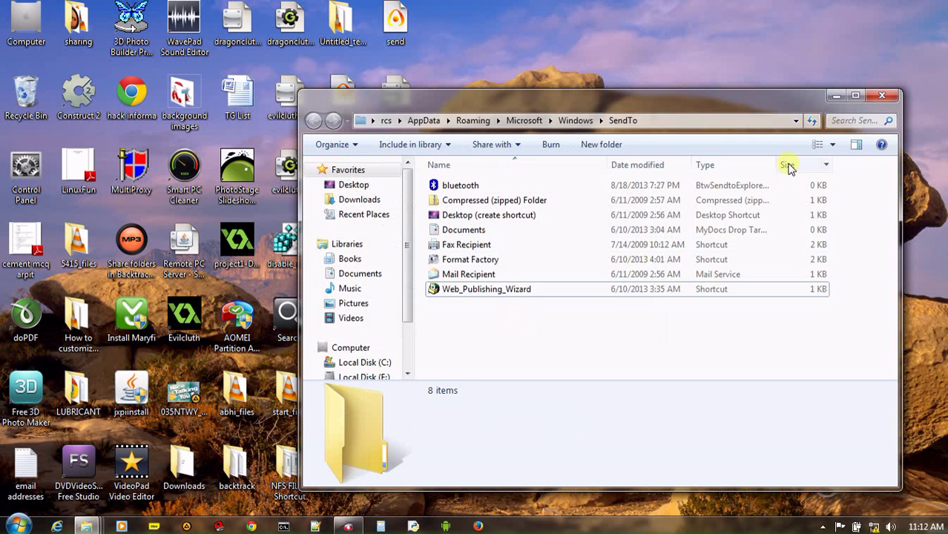
left_click(882, 95)
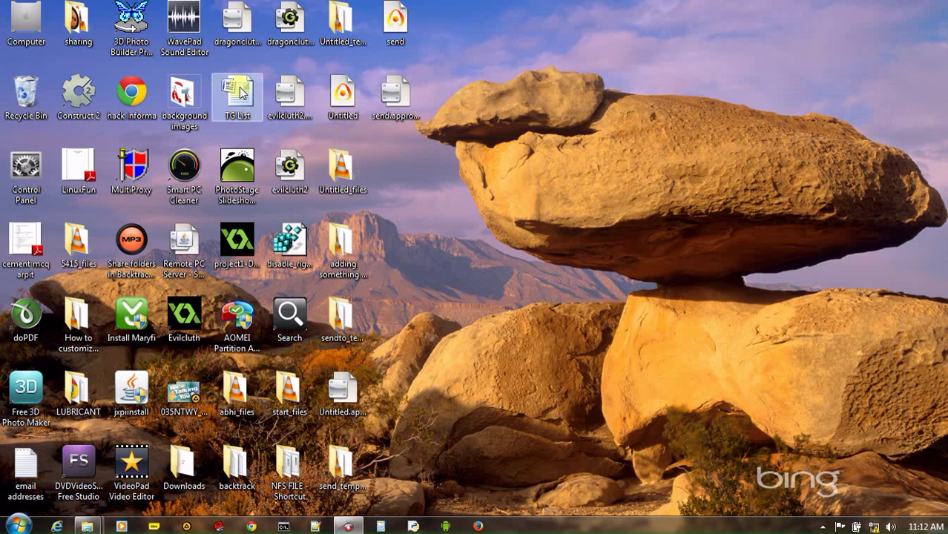
right_click(239, 89)
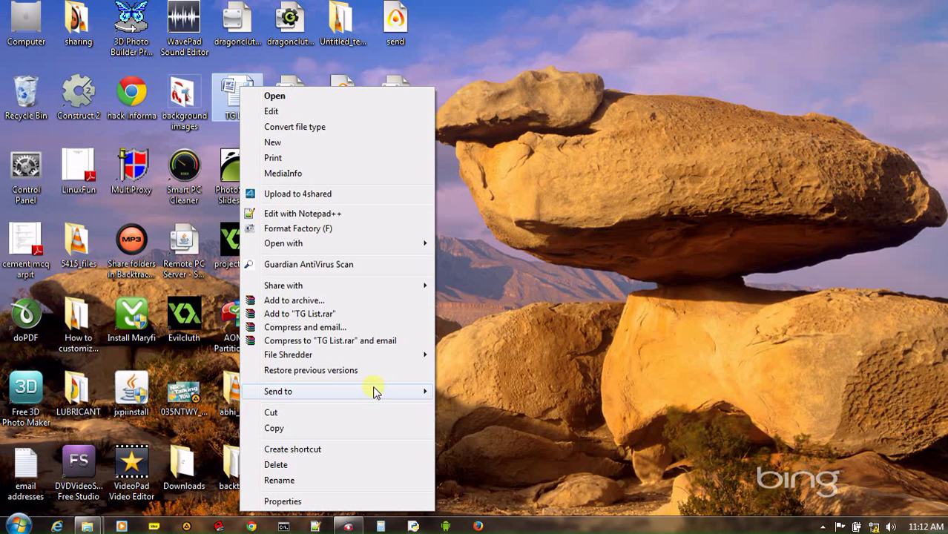
mouse_move(372, 388)
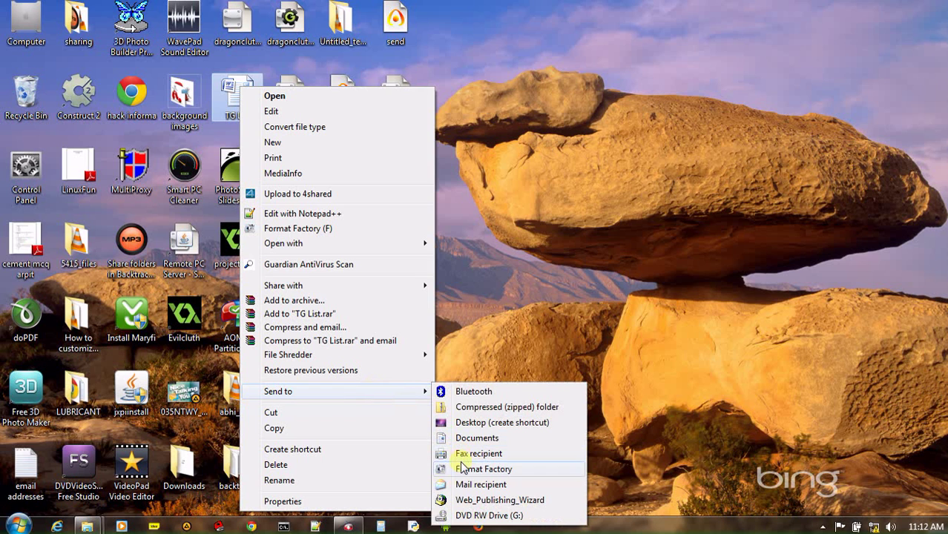
left_click(520, 308)
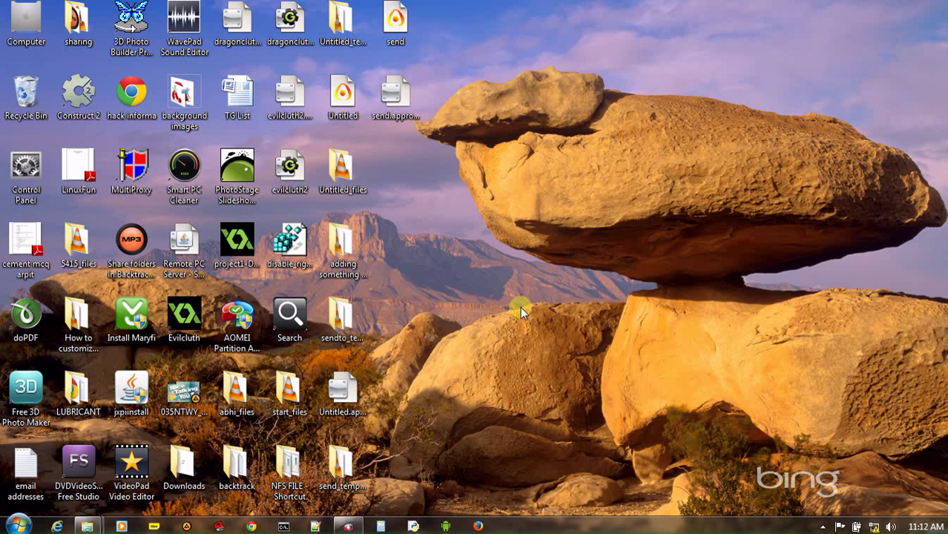